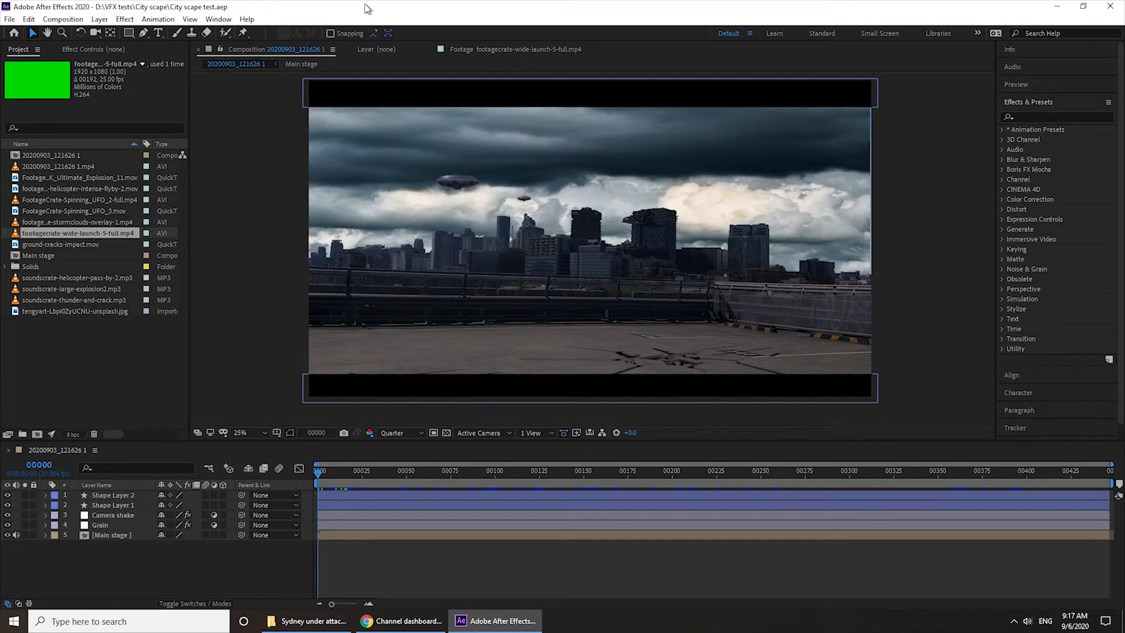
click(264, 311)
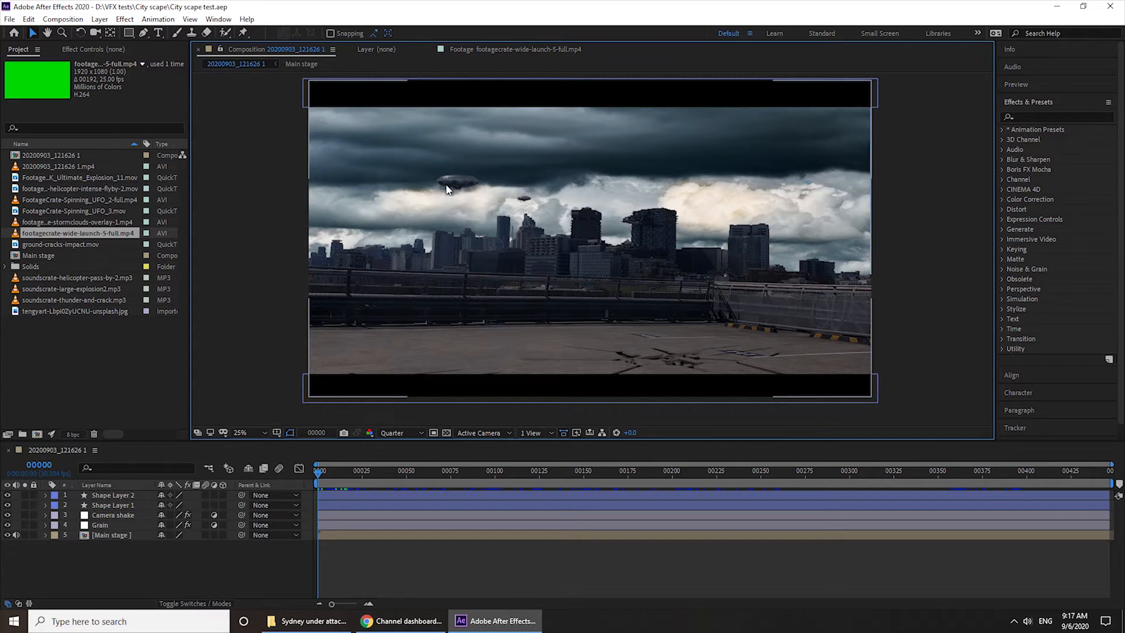
click(388, 146)
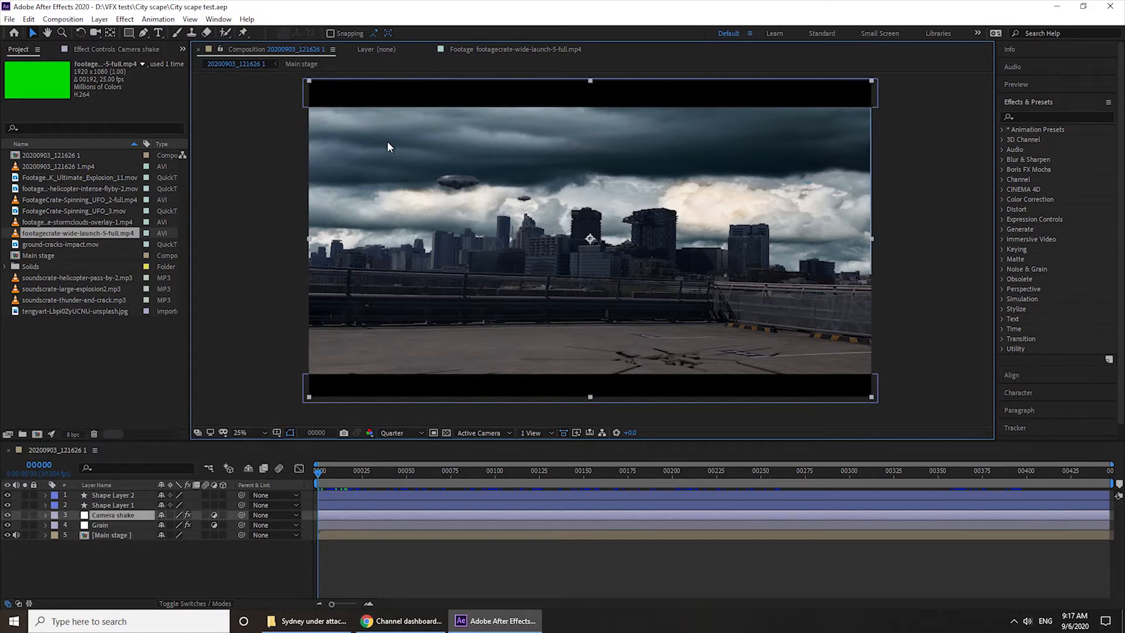
click(280, 191)
Scrub the main composition to frame 45, open the Main stage precomposition and scrub it to frame 172
drag(325, 469, 396, 478)
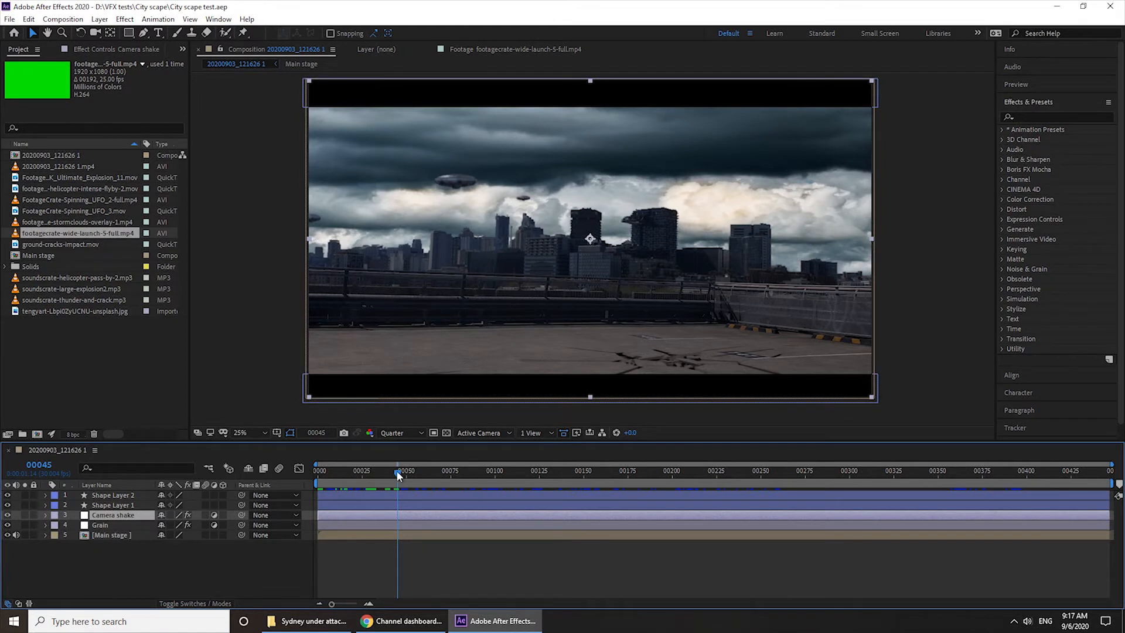
double_click(94, 534)
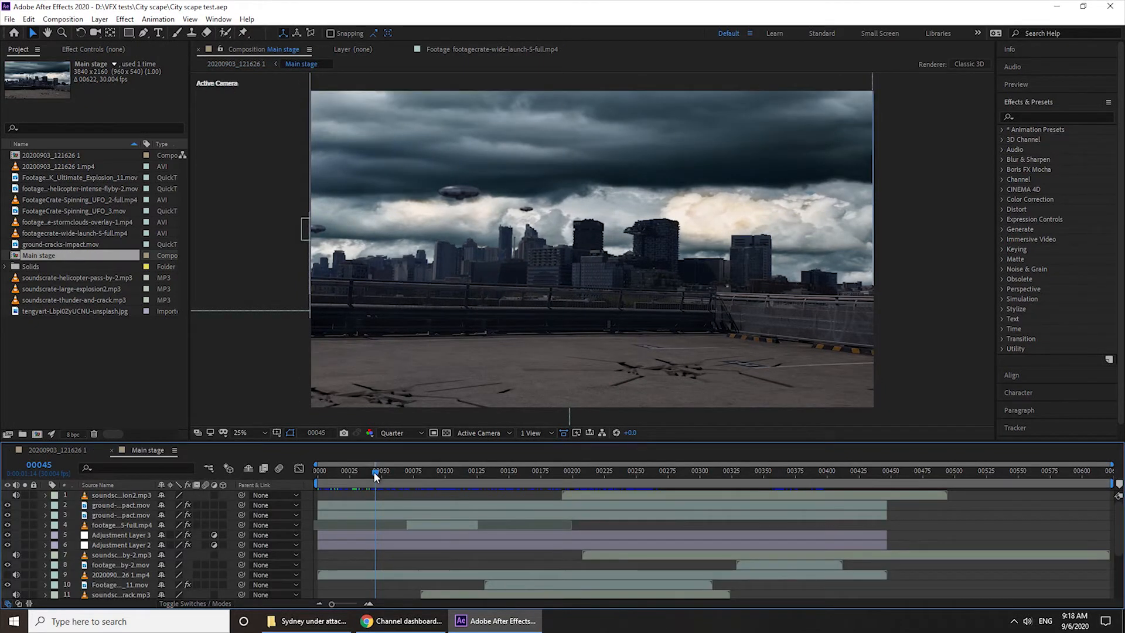
drag(378, 473, 498, 480)
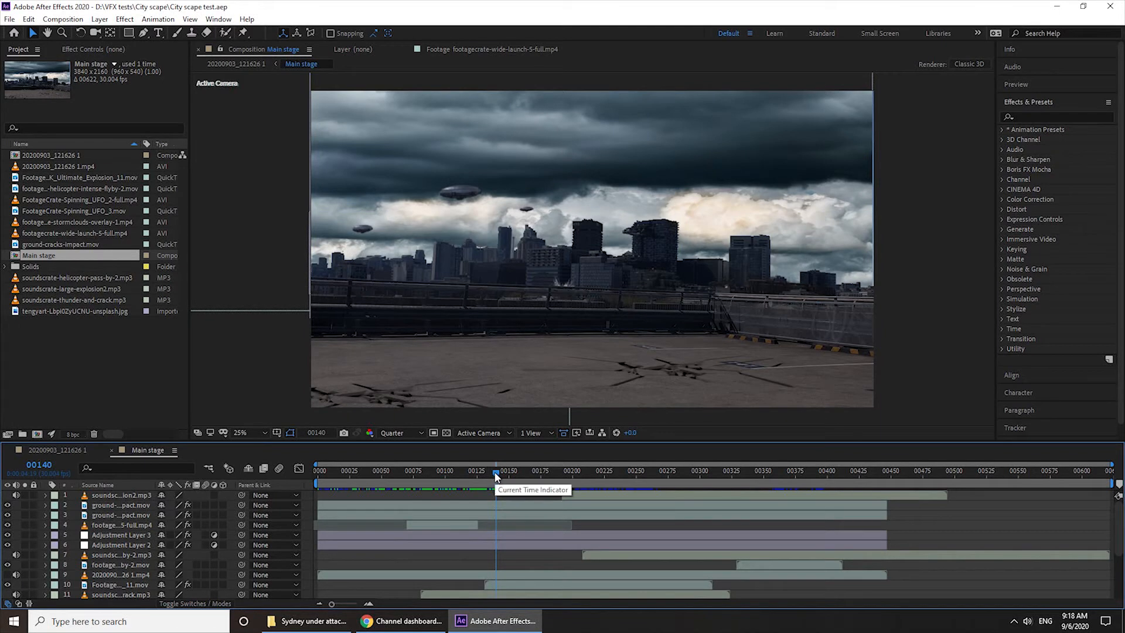
drag(495, 472, 536, 472)
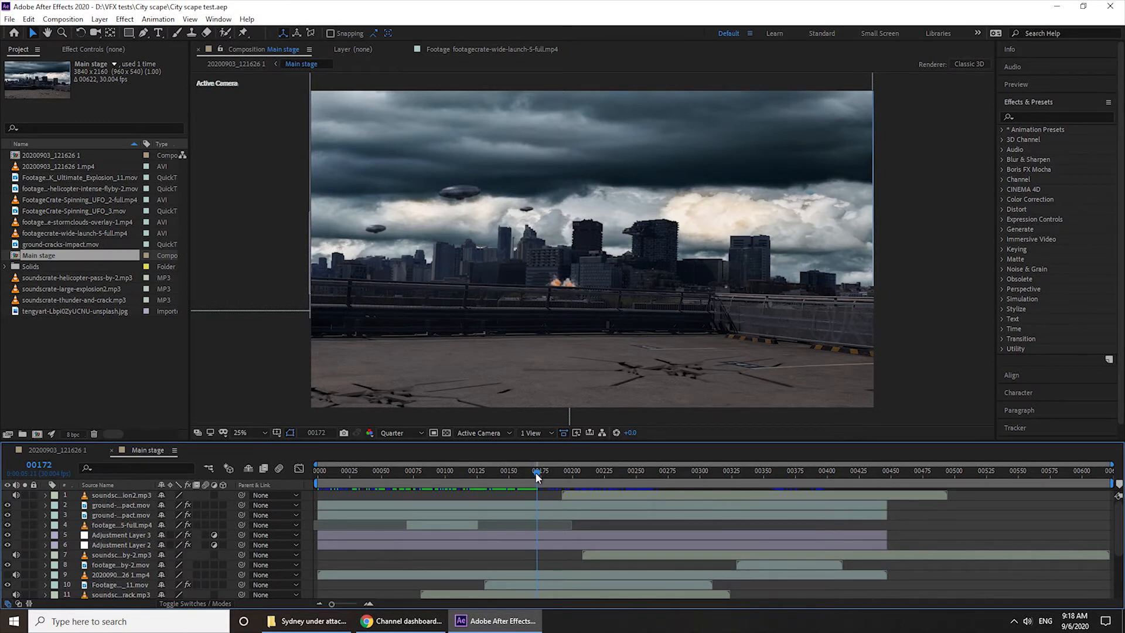
Select the 20200903_121626 1.mp4 footage layer 17 and move the playhead to frame 179
scroll(125, 577, down, 3)
scroll(125, 578, down, 1)
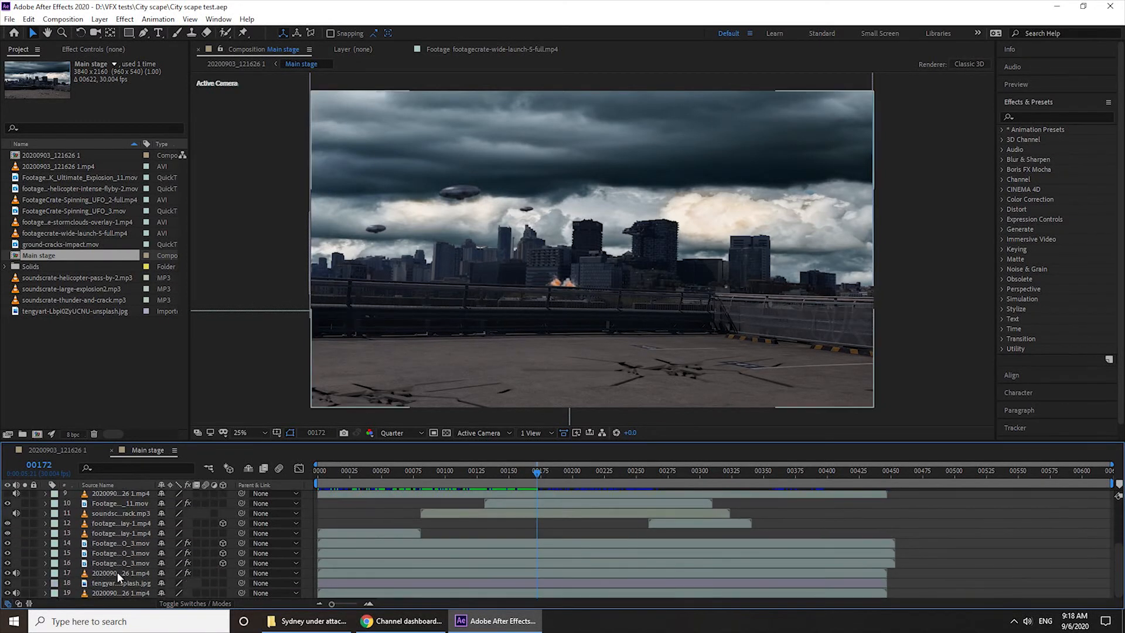
click(117, 573)
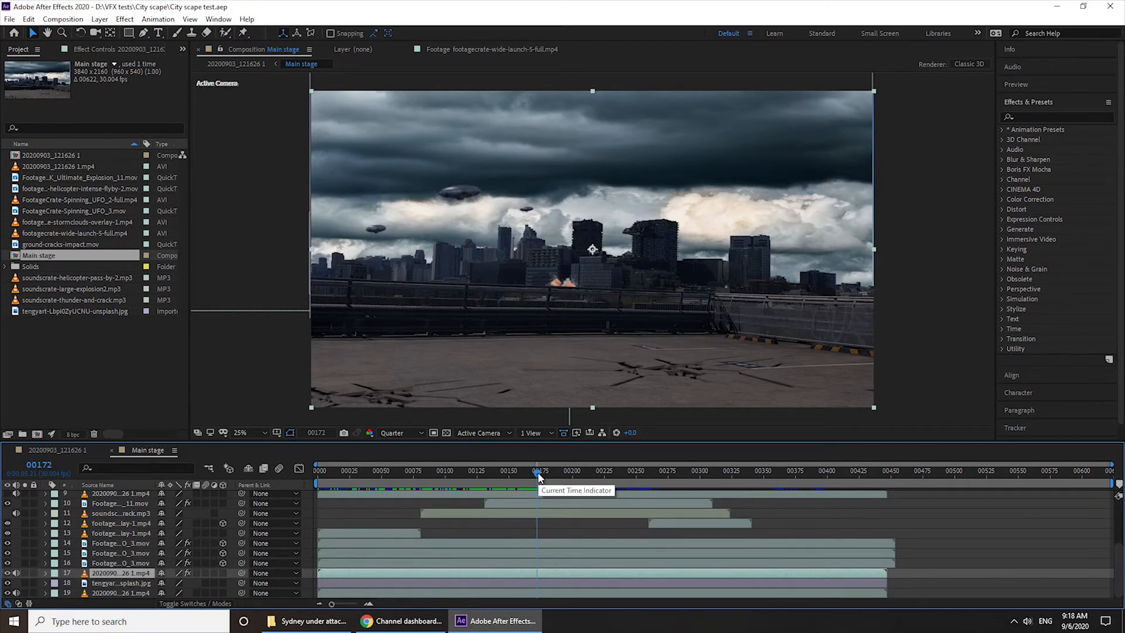
drag(538, 472, 547, 472)
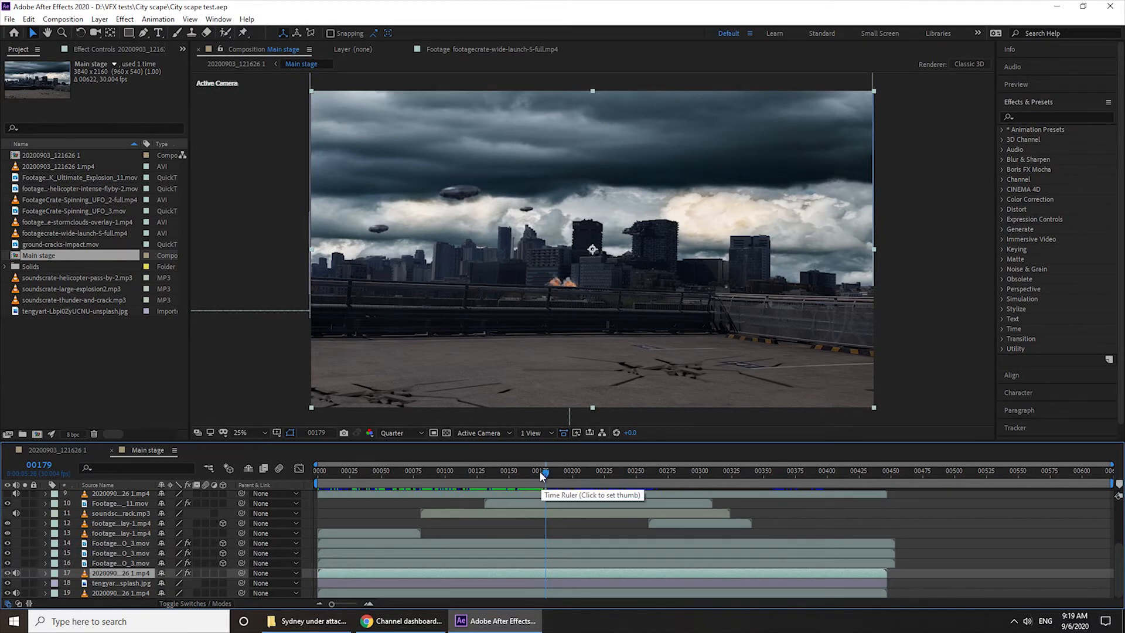
Examine the topmost spinning UFO layer, both storm clouds overlay layers and the thunder-and-crack sound layer in turn
click(126, 542)
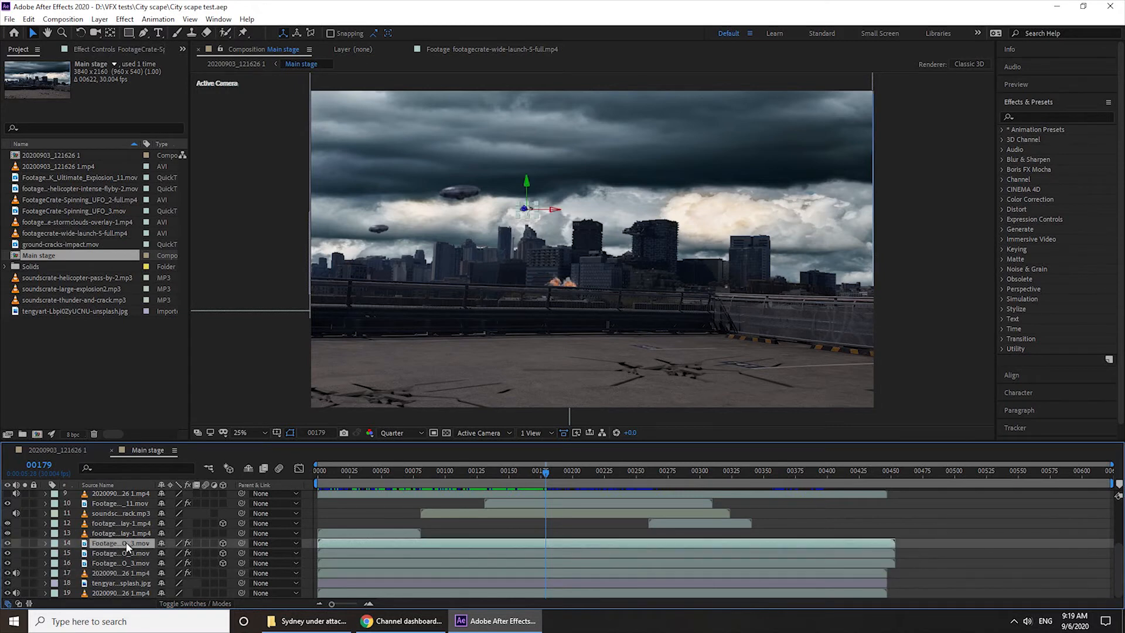
scroll(127, 546, up, 1)
click(113, 554)
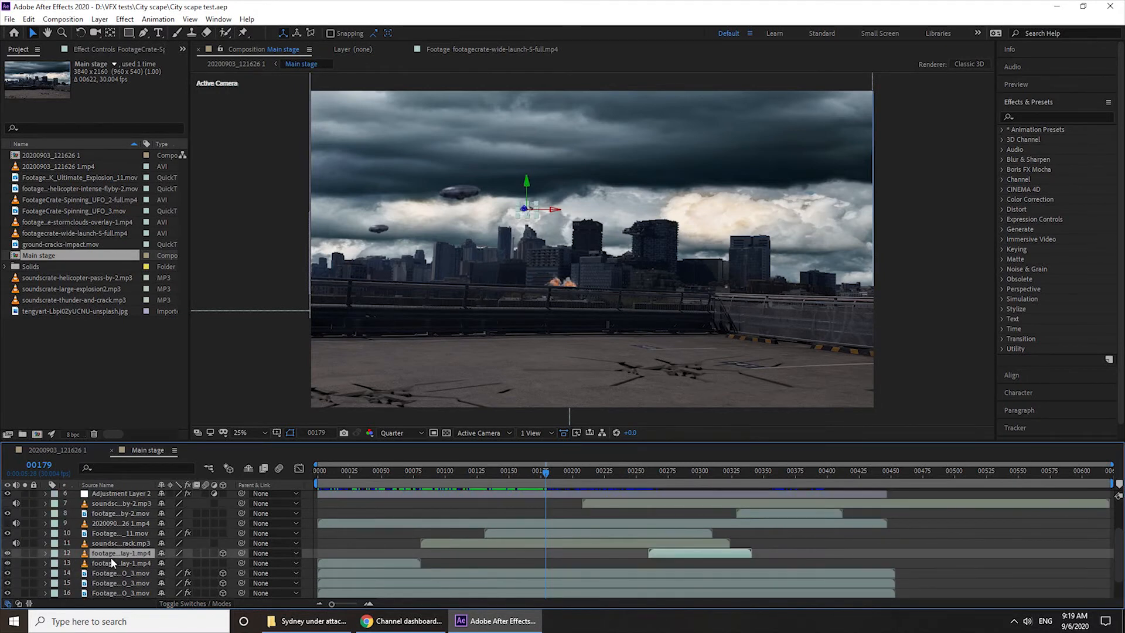
click(114, 561)
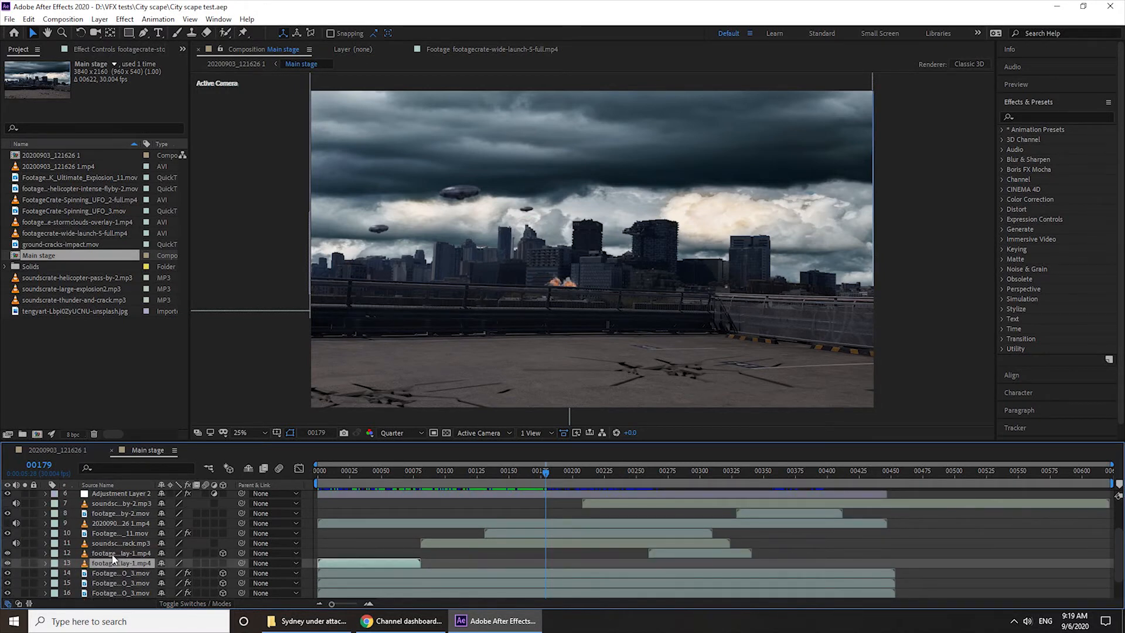
click(112, 553)
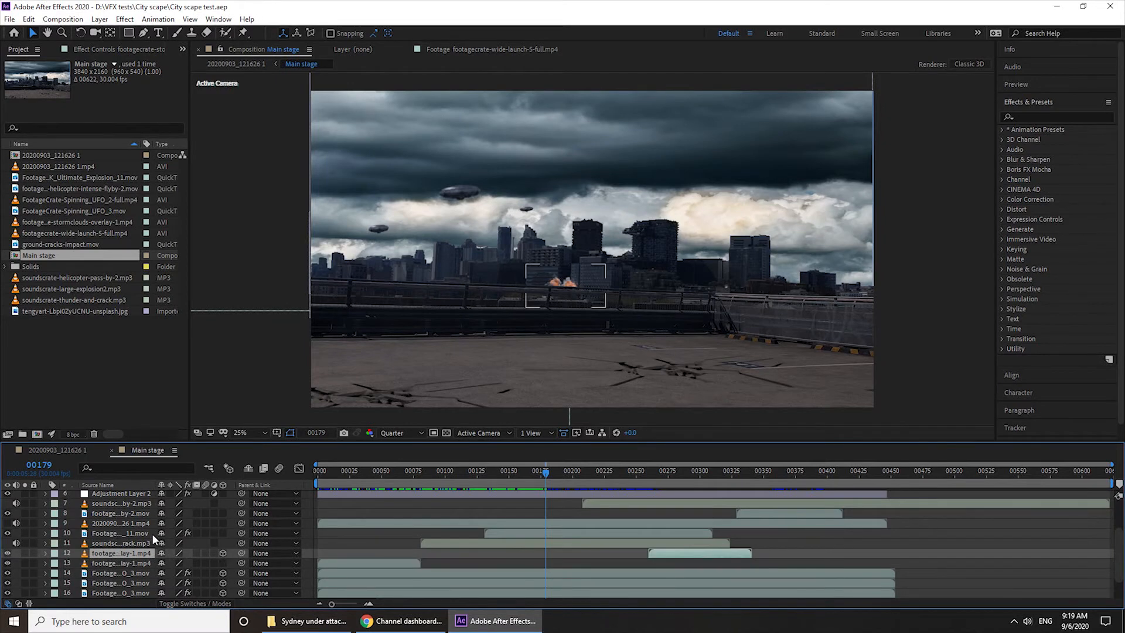
click(114, 544)
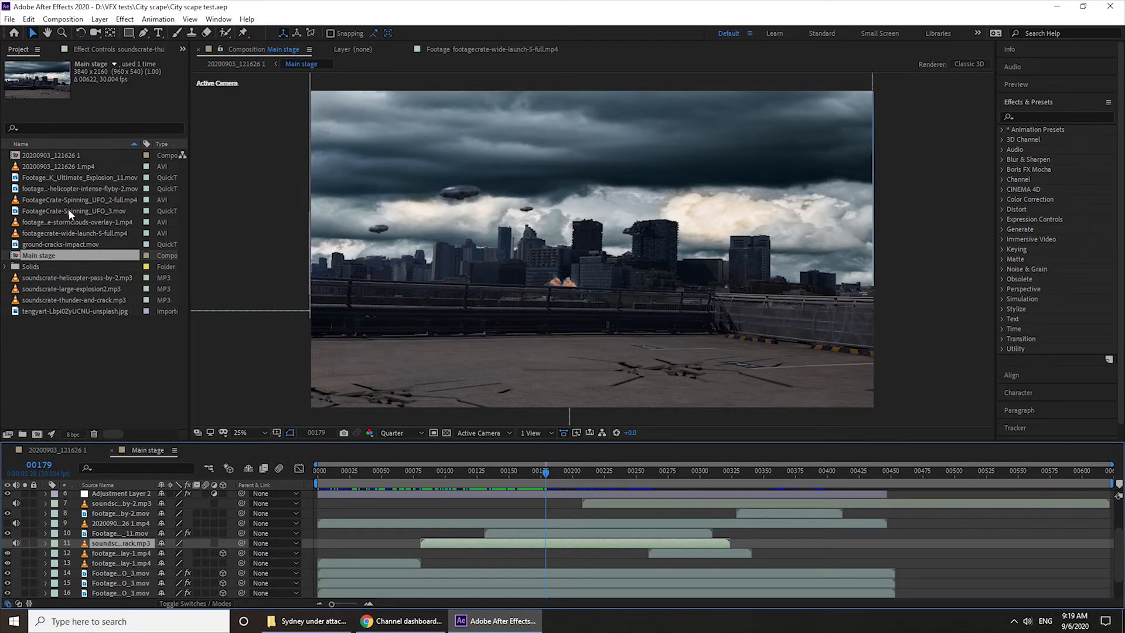
click(83, 360)
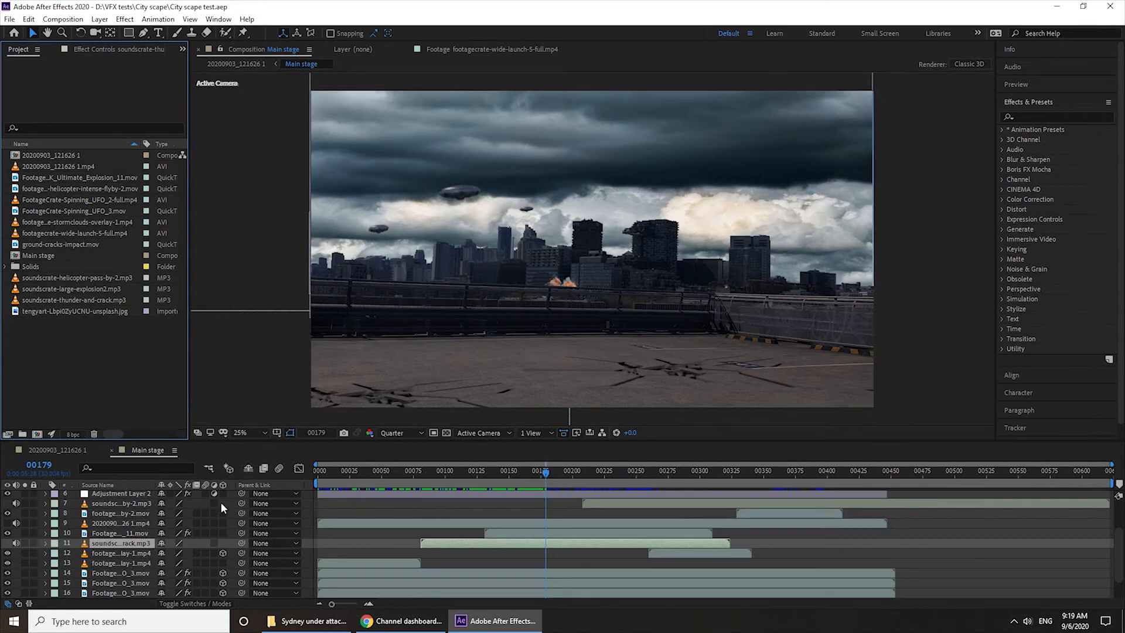
Examine the Ultimate Explosion layer, the masked rooftop footage layer, and the helicopter fly-by video and sound layers
scroll(125, 550, up, 1)
click(125, 561)
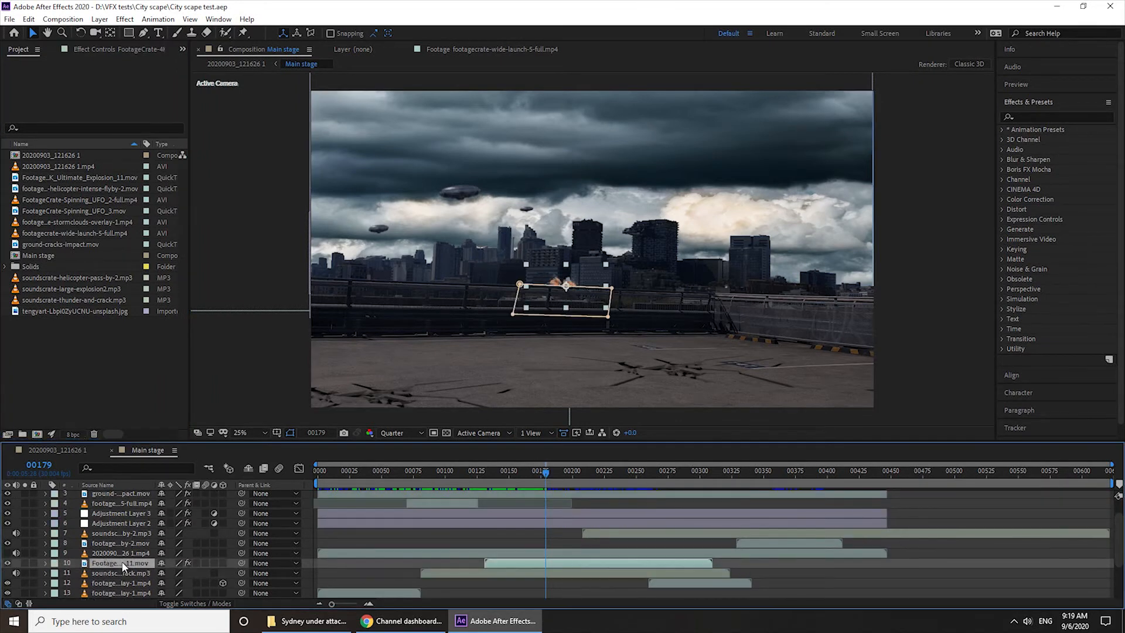
click(123, 554)
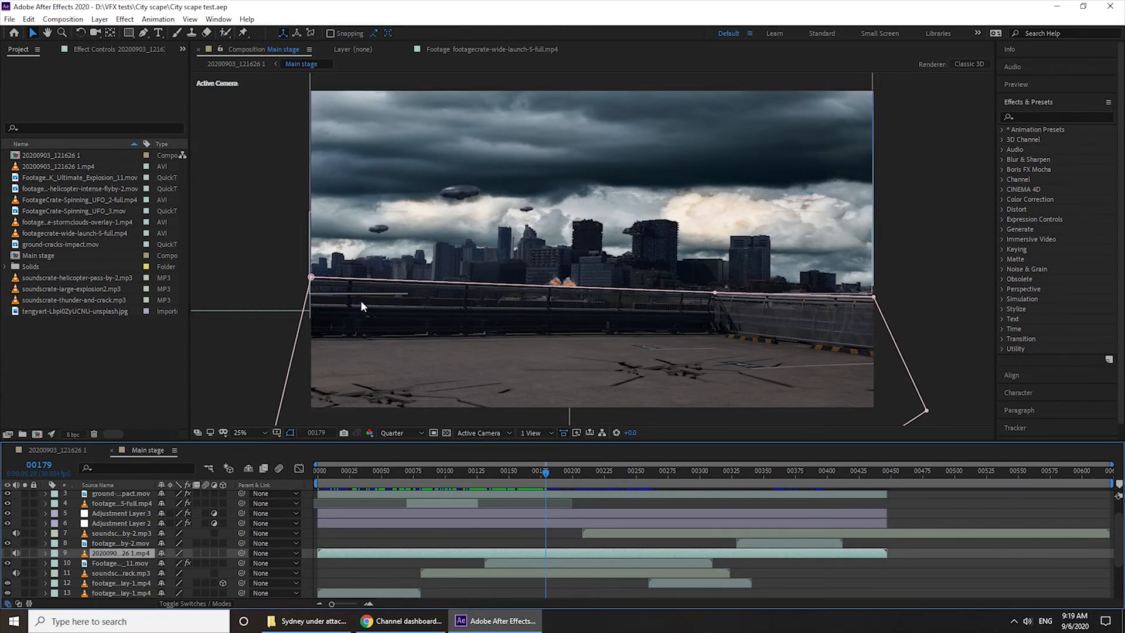
click(114, 545)
click(117, 533)
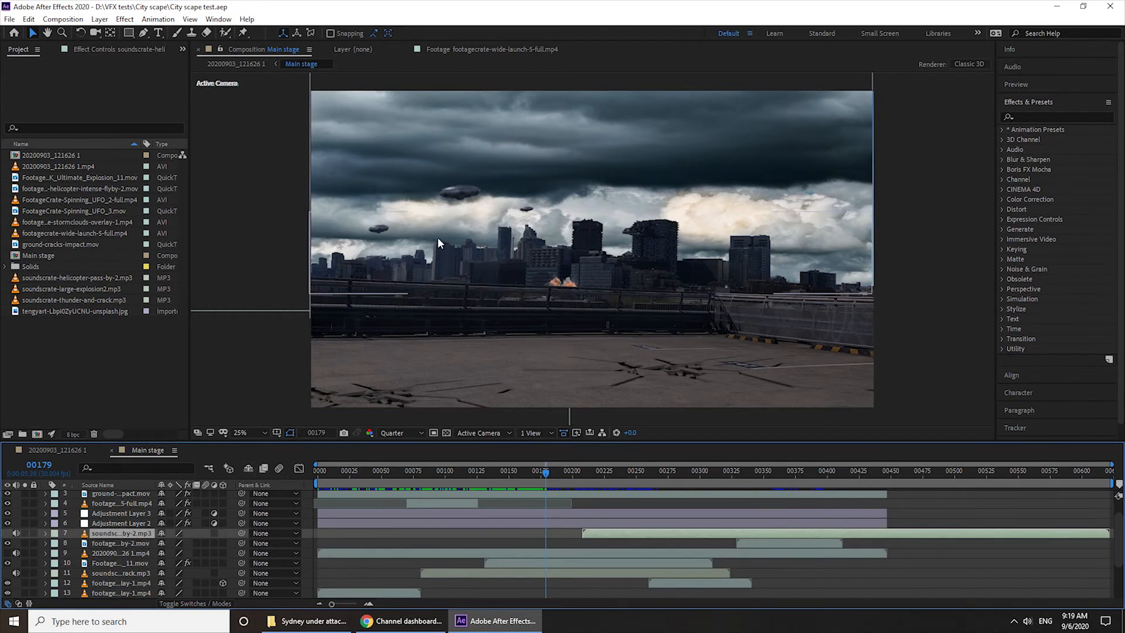
Examine Adjustment Layer 2, Adjustment Layer 3, the wide launch footage layer and the lower ground cracks layer
click(120, 523)
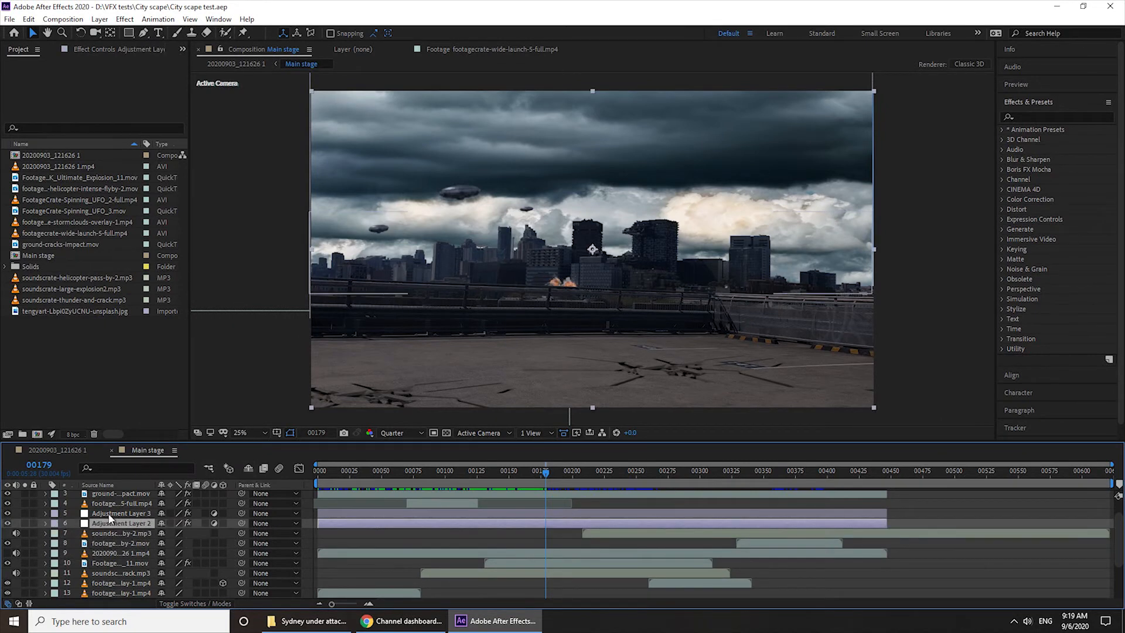
click(117, 514)
scroll(135, 515, up, 1)
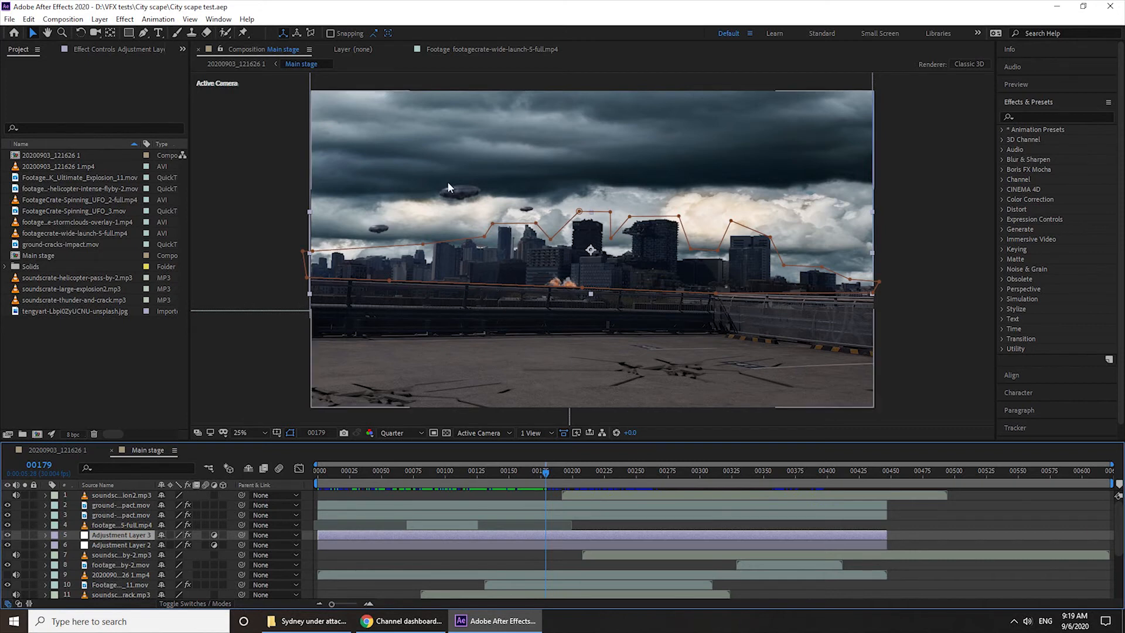
click(121, 525)
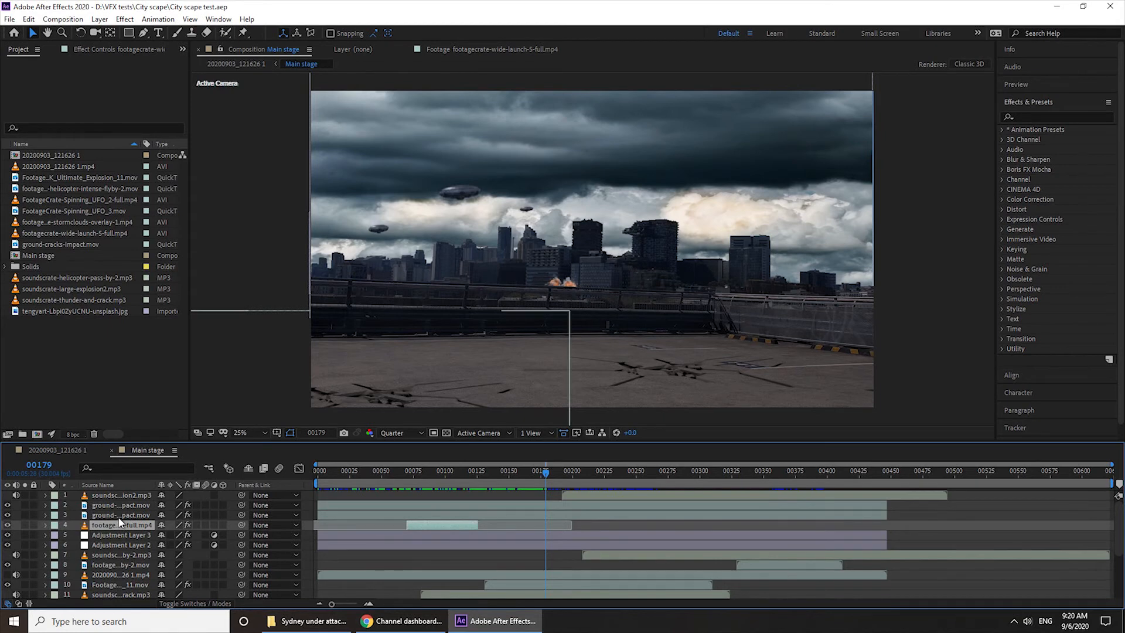
click(120, 517)
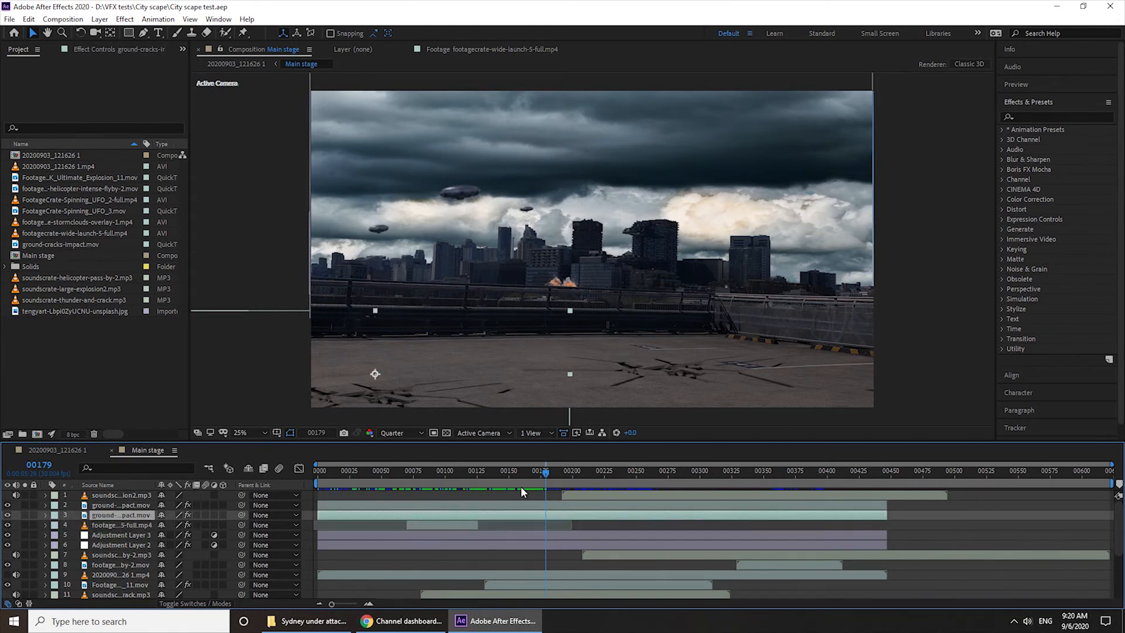
Scrub through the helicopter fly-by up to frame 415, and return the playhead to frame 0
drag(545, 470, 760, 507)
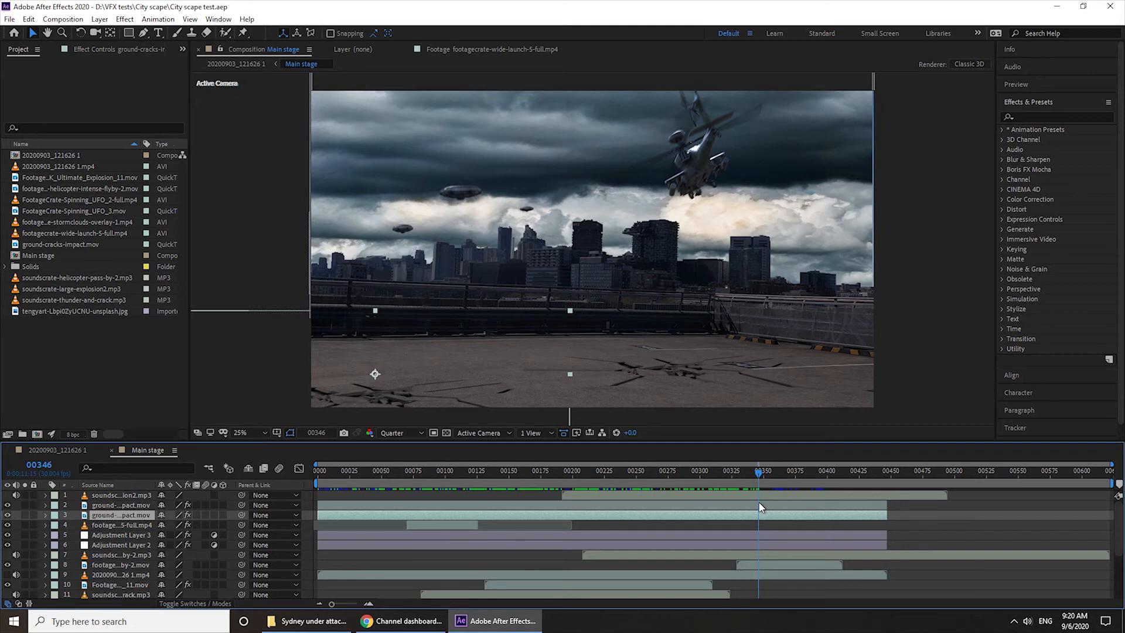
drag(760, 507, 801, 510)
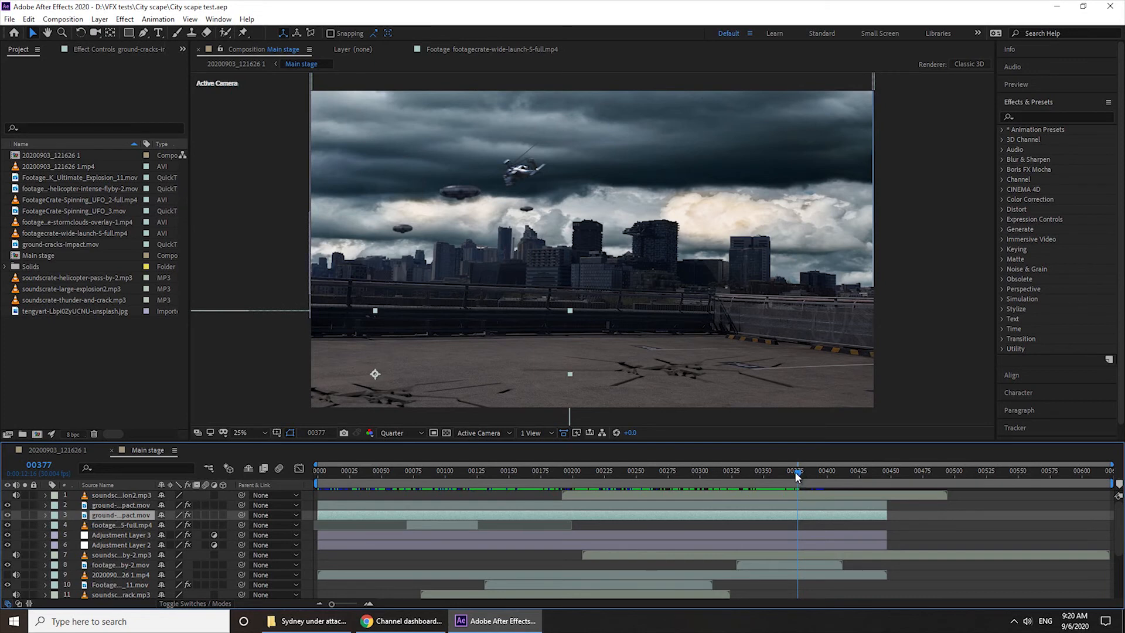
drag(795, 471, 829, 479)
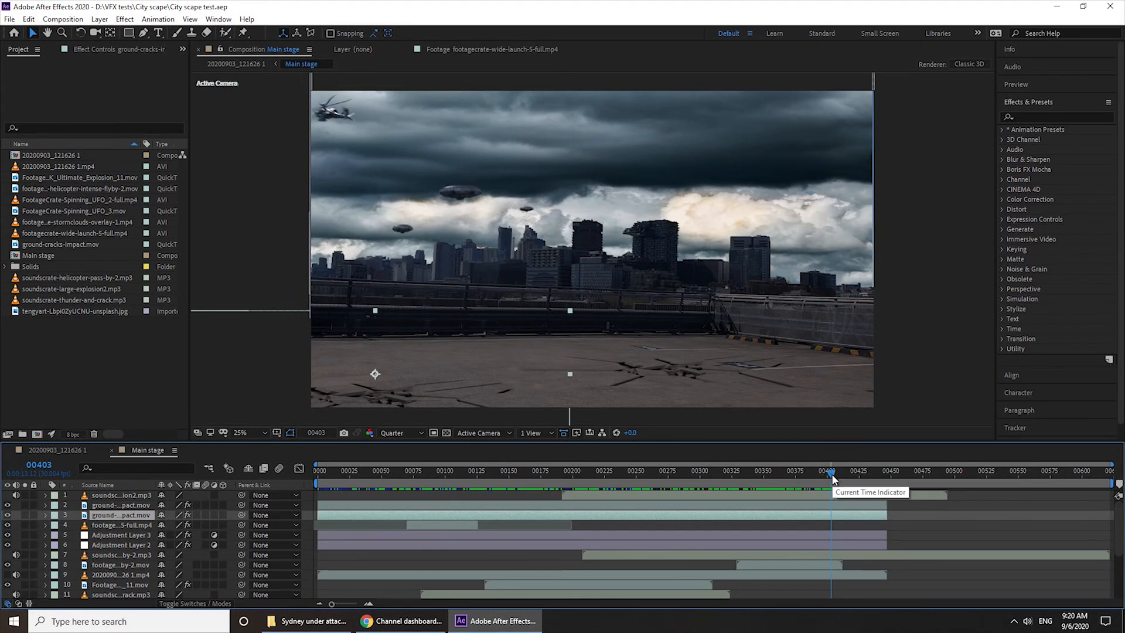
drag(832, 477, 849, 478)
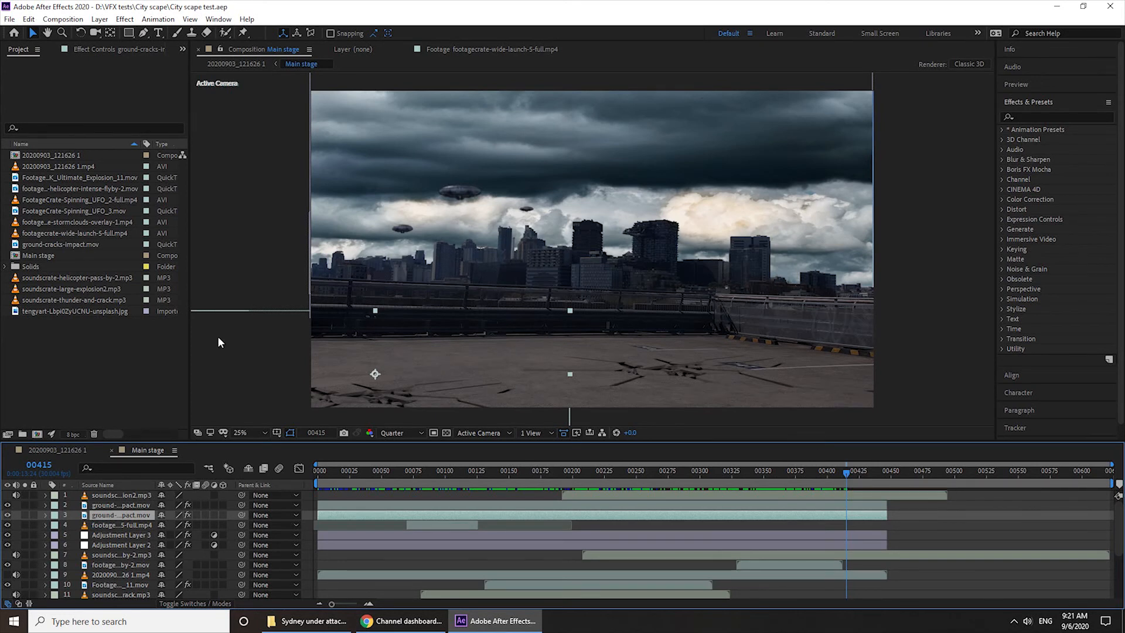
click(165, 336)
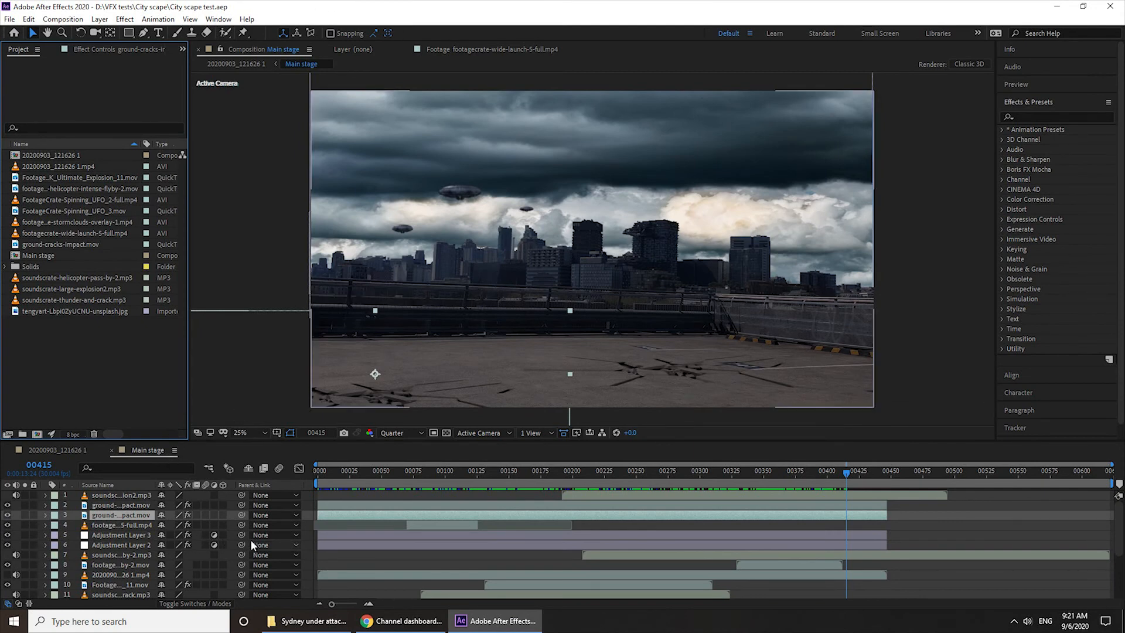
drag(845, 470, 254, 486)
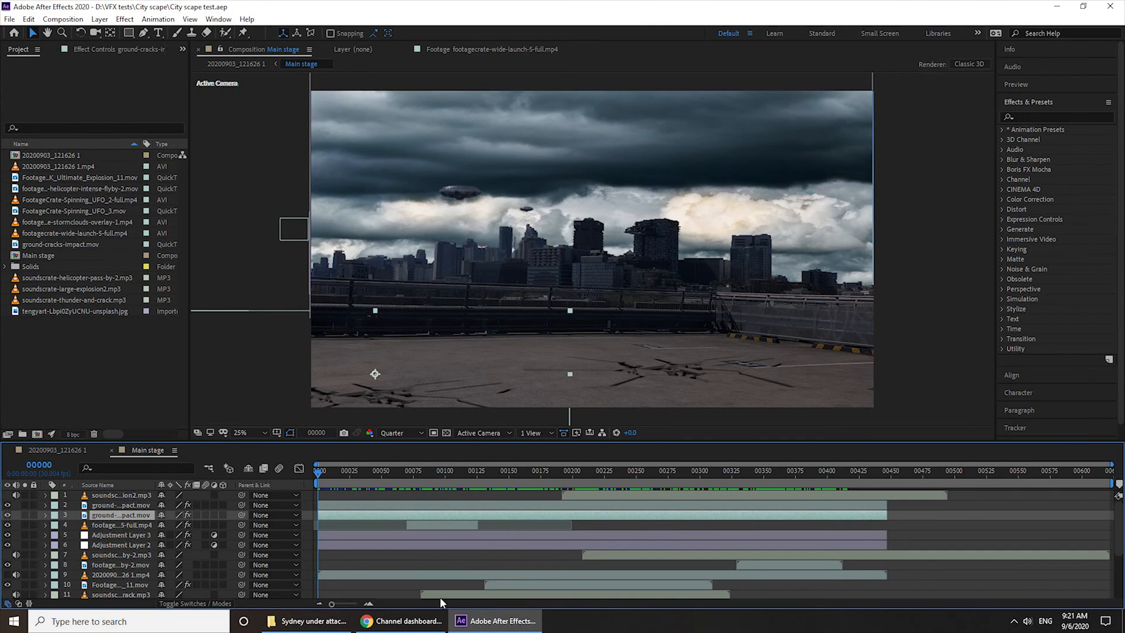